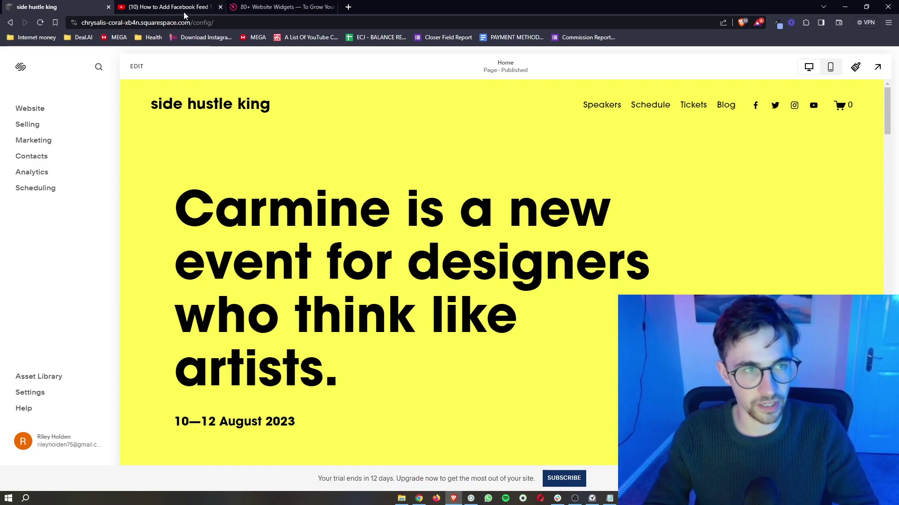
# Step: Find the Elfsight sign-up link in the YouTube tutorial description, then switch to the Elfsight homepage tab
pyautogui.click(166, 6)
pyautogui.scroll(-1, 381, 250)
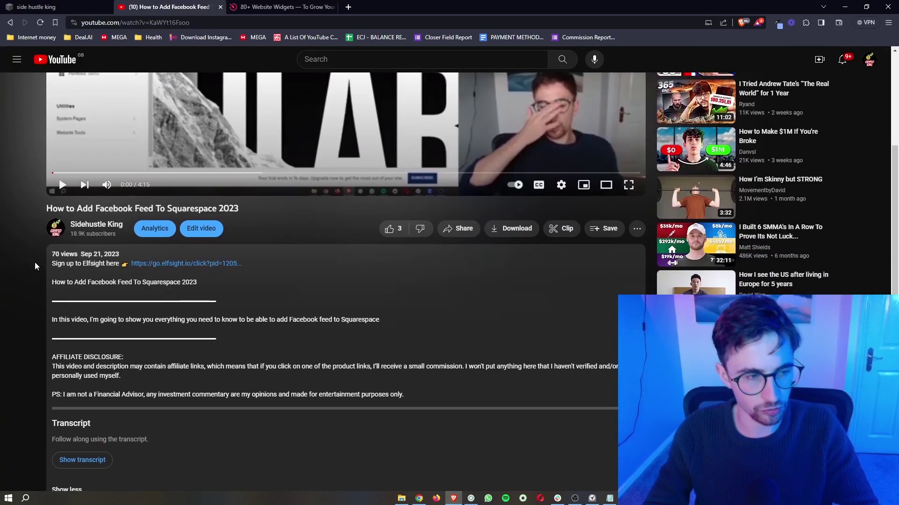
pyautogui.moveTo(123, 265); pyautogui.dragTo(248, 268)
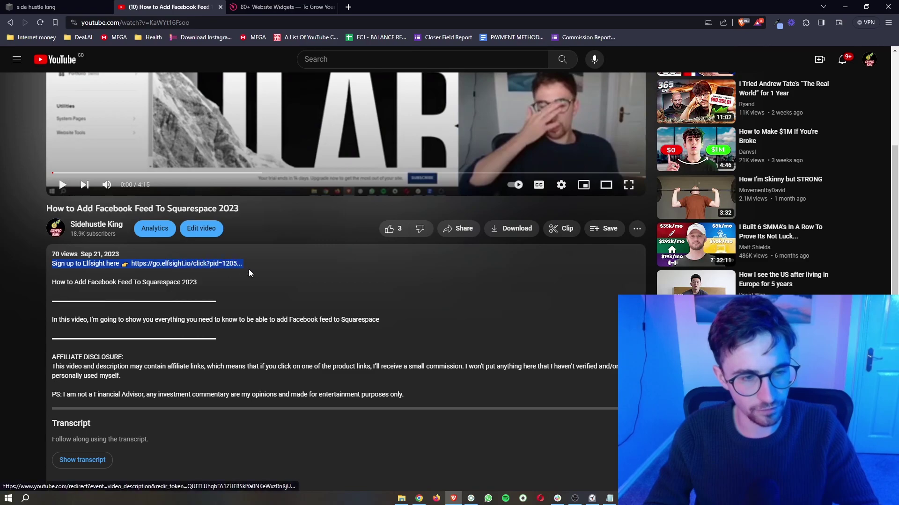
pyautogui.click(208, 290)
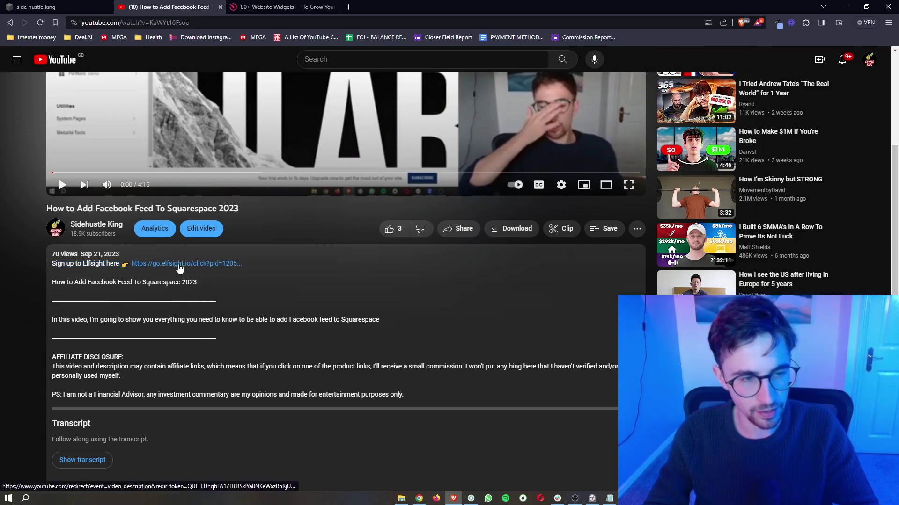
pyautogui.click(313, 6)
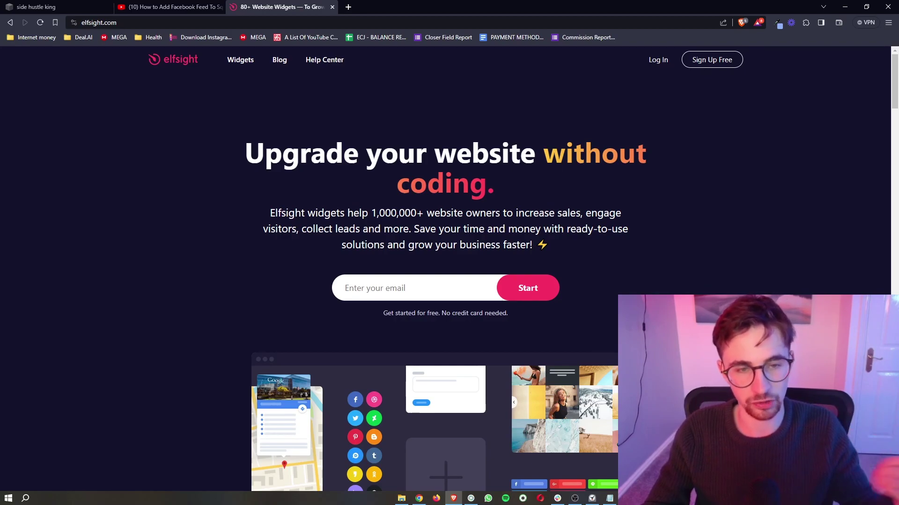
# Step: Highlight the 'no credit card needed' note and click into the Elfsight sign-up email field
pyautogui.moveTo(384, 316); pyautogui.dragTo(538, 328)
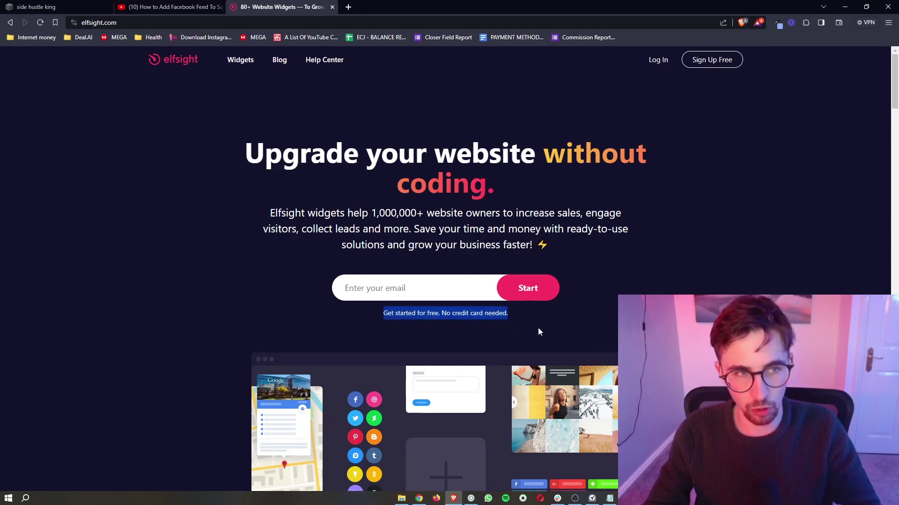
pyautogui.click(559, 330)
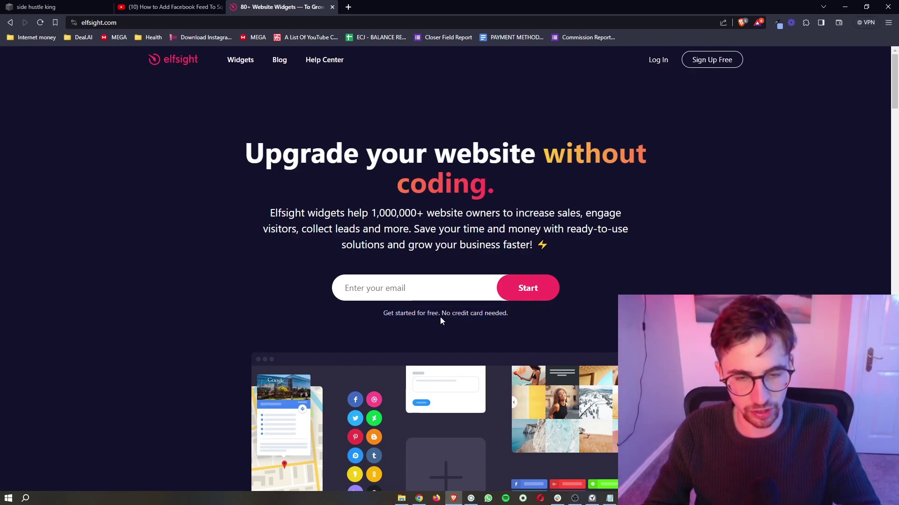
pyautogui.click(376, 284)
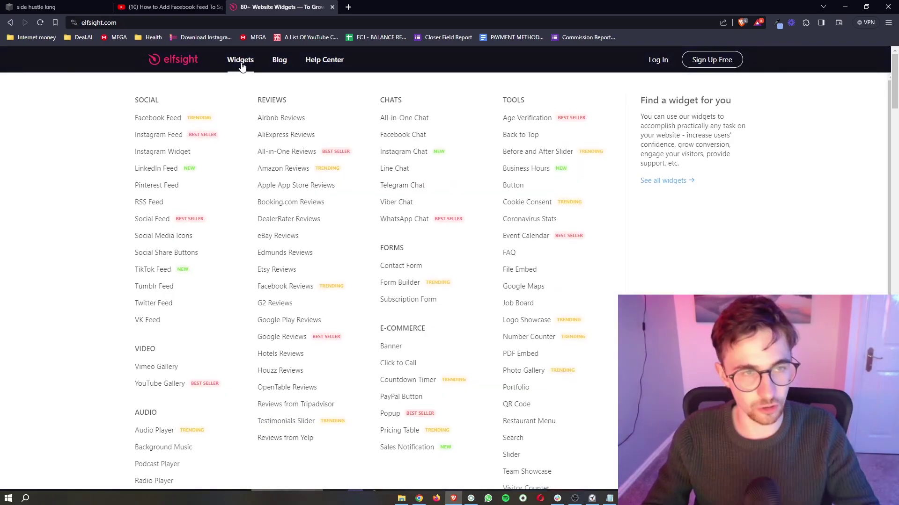
# Step: Open the full Elfsight widget catalog and scroll through its widget categories
pyautogui.click(240, 61)
pyautogui.moveTo(328, 126); pyautogui.dragTo(611, 125)
pyautogui.click(611, 126)
pyautogui.scroll(-2, 449, 281)
pyautogui.scroll(-15, 449, 281)
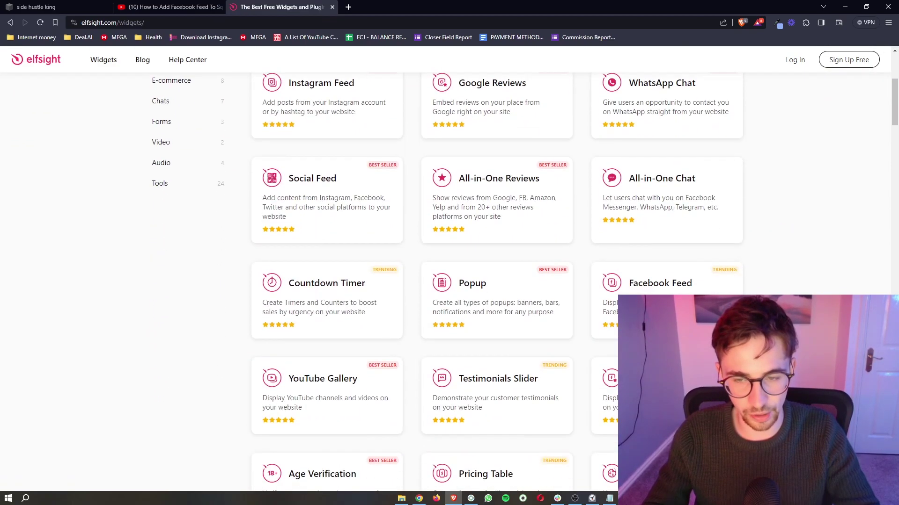
pyautogui.scroll(-20, 449, 281)
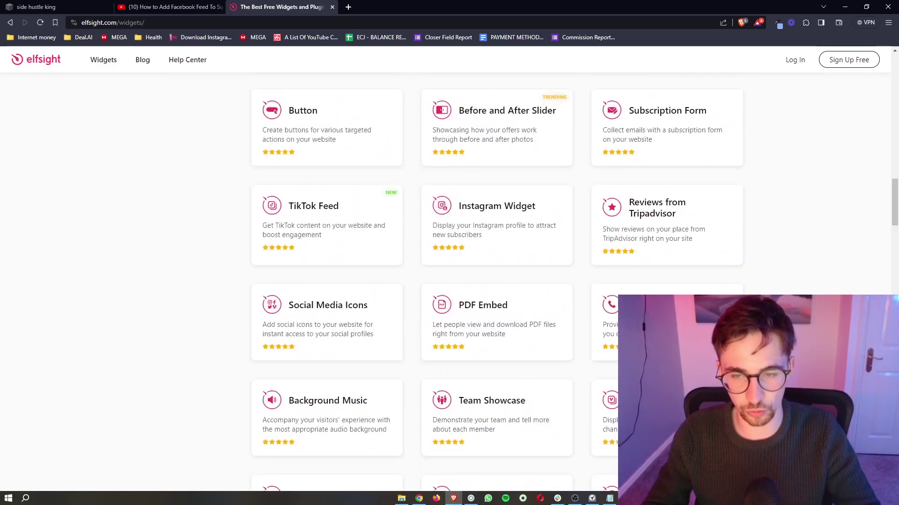
pyautogui.scroll(-4, 449, 281)
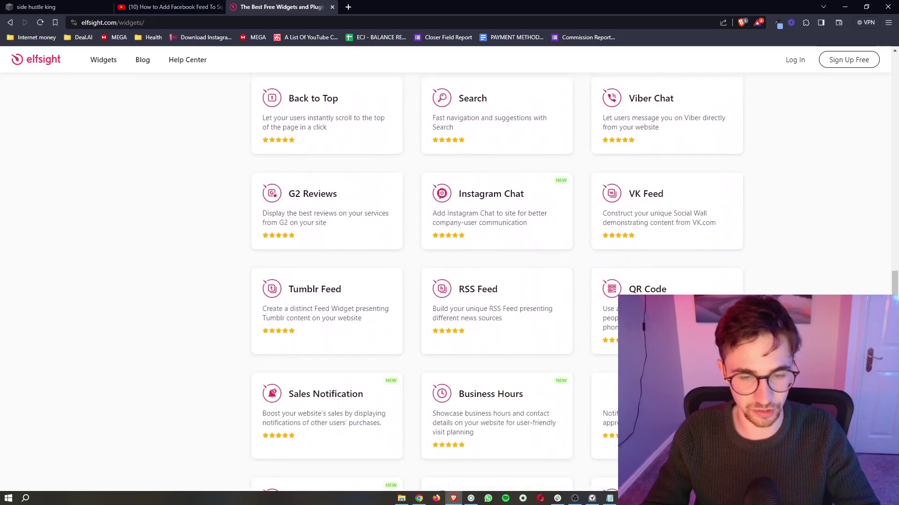
pyautogui.scroll(5, 449, 281)
pyautogui.scroll(20, 416, 267)
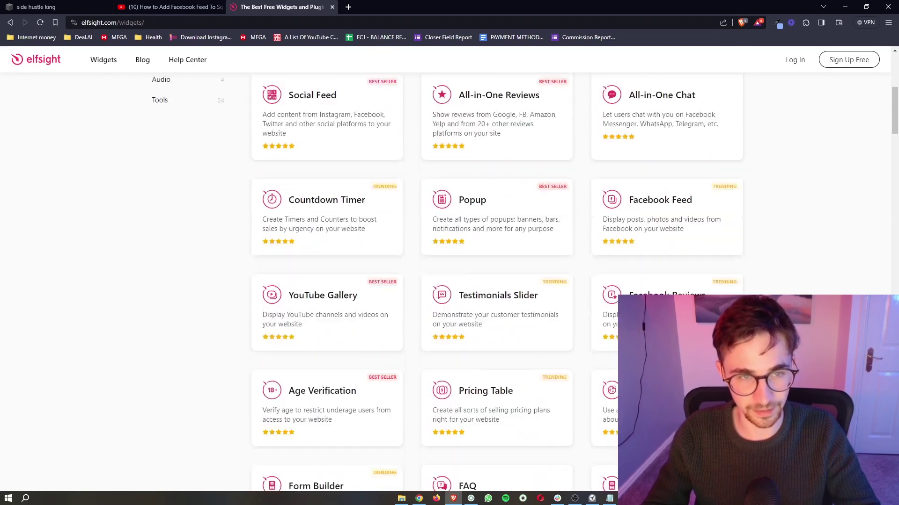
# Step: Search the widget catalog for 'back to'
pyautogui.click(416, 265)
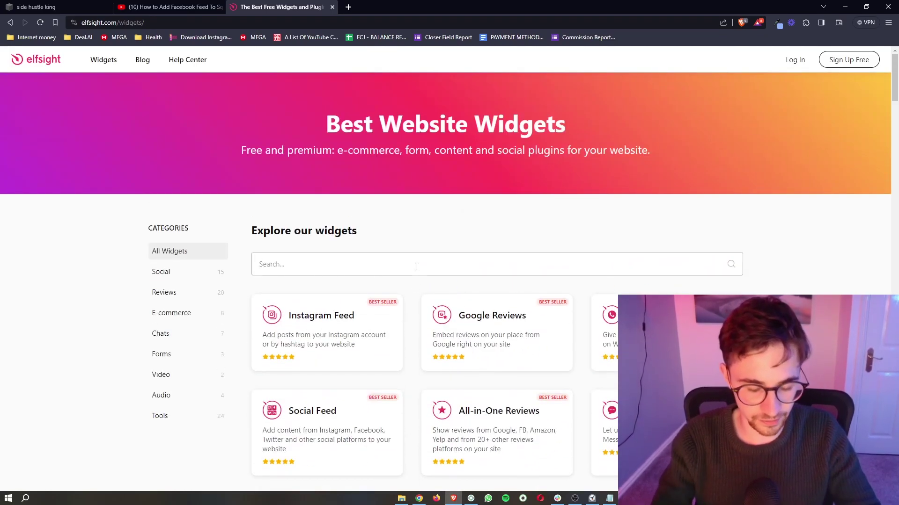
pyautogui.write('back to')
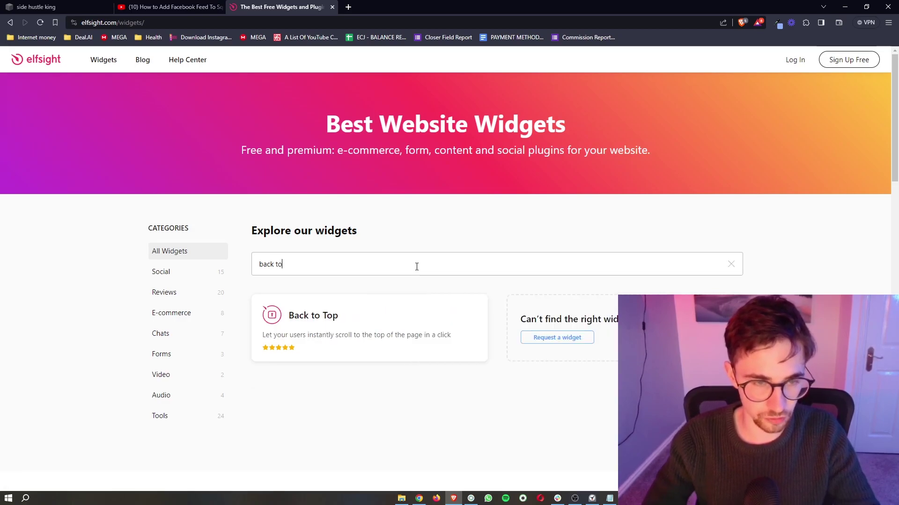
pyautogui.moveTo(314, 262); pyautogui.dragTo(237, 259)
pyautogui.click(316, 263)
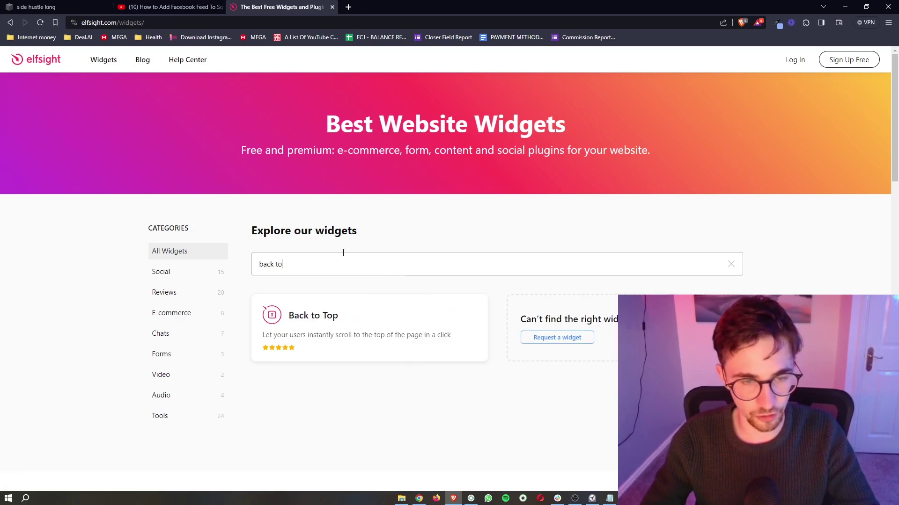
# Step: Open the Back to Top widget, browse its templates, and pick template 5, the vertical TO TOP button
pyautogui.click(325, 351)
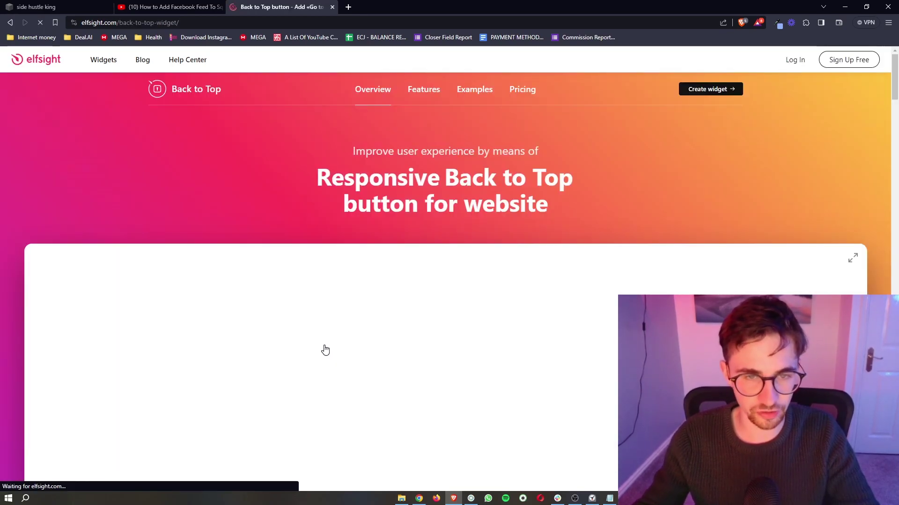
pyautogui.scroll(-2, 486, 282)
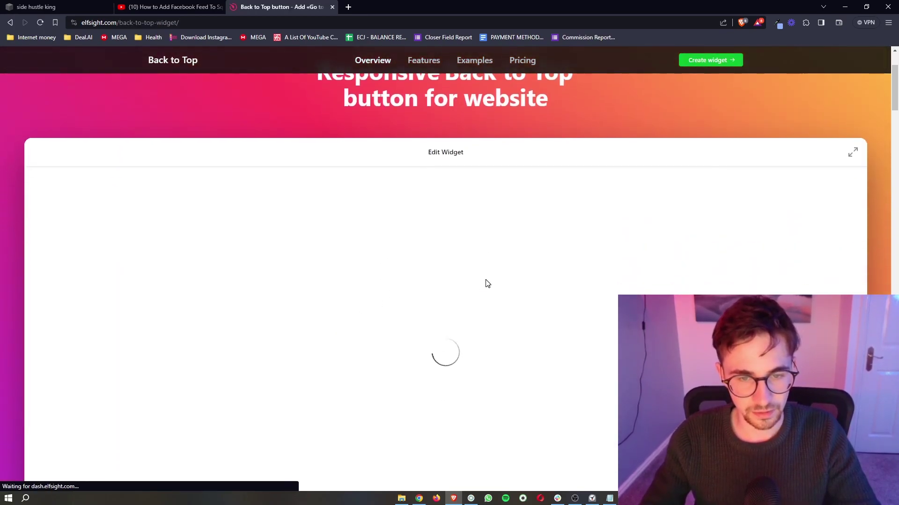
pyautogui.scroll(-2, 486, 282)
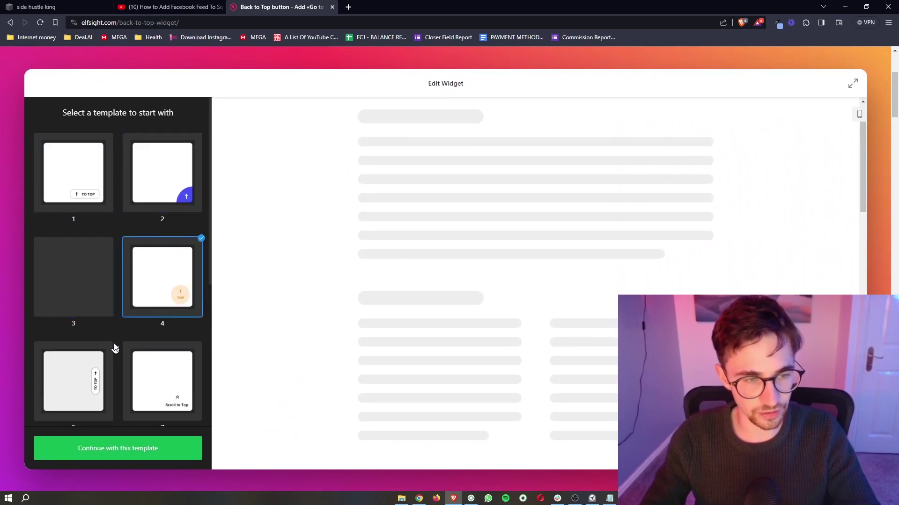
pyautogui.scroll(-3, 160, 387)
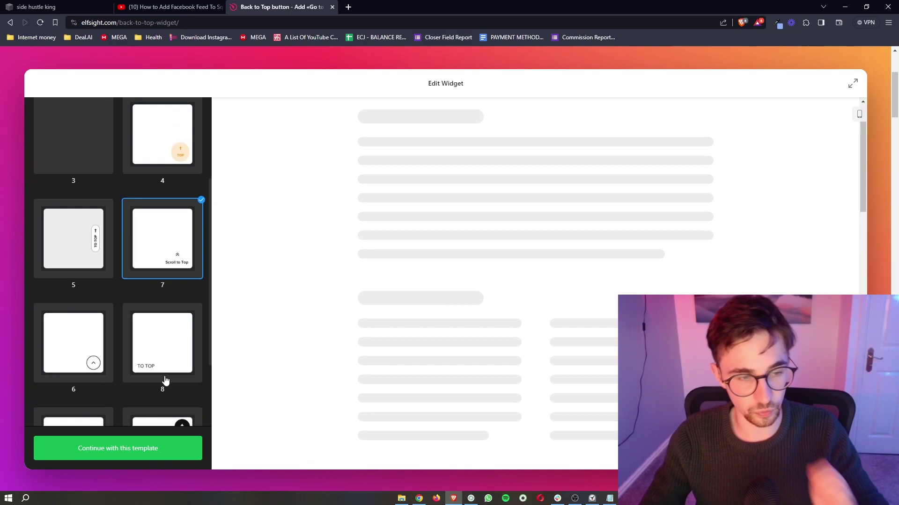
pyautogui.click(165, 380)
pyautogui.scroll(-1, 166, 370)
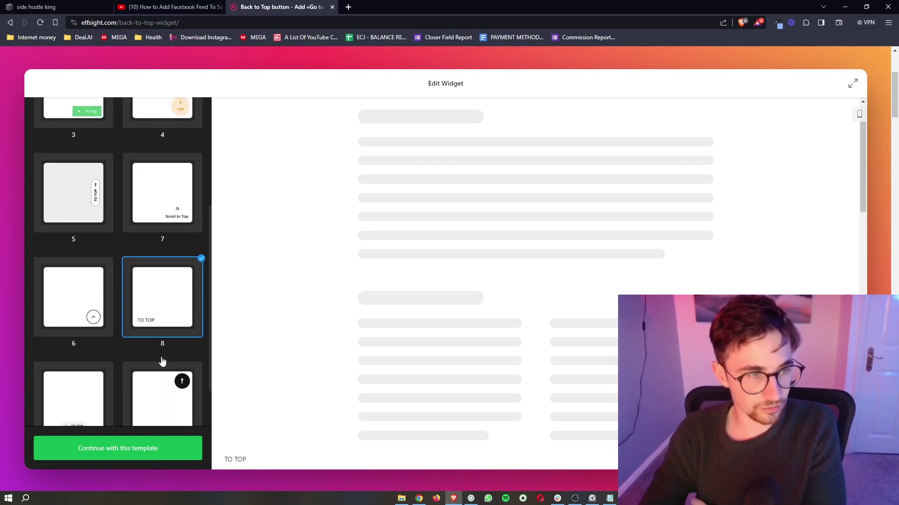
pyautogui.scroll(2, 168, 328)
pyautogui.click(74, 275)
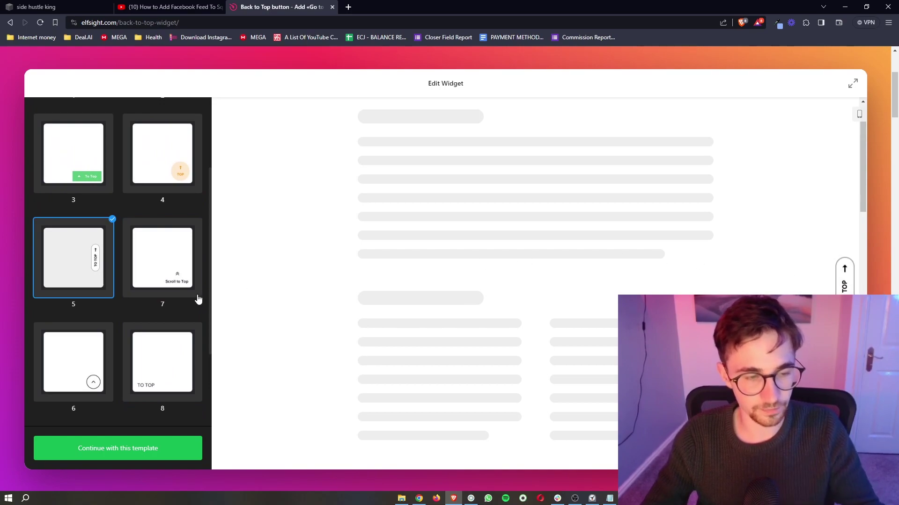
# Step: Continue with template 5 and look at the button icon options without changing them
pyautogui.click(134, 457)
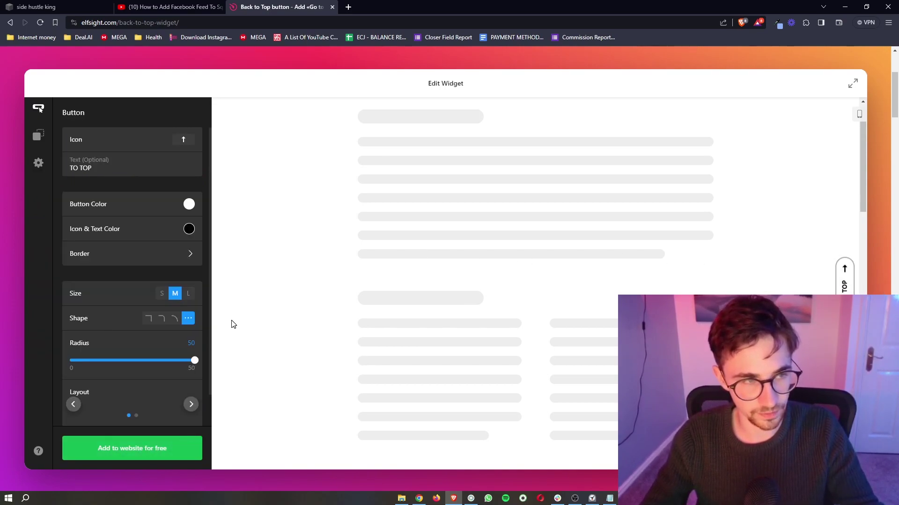
pyautogui.click(183, 140)
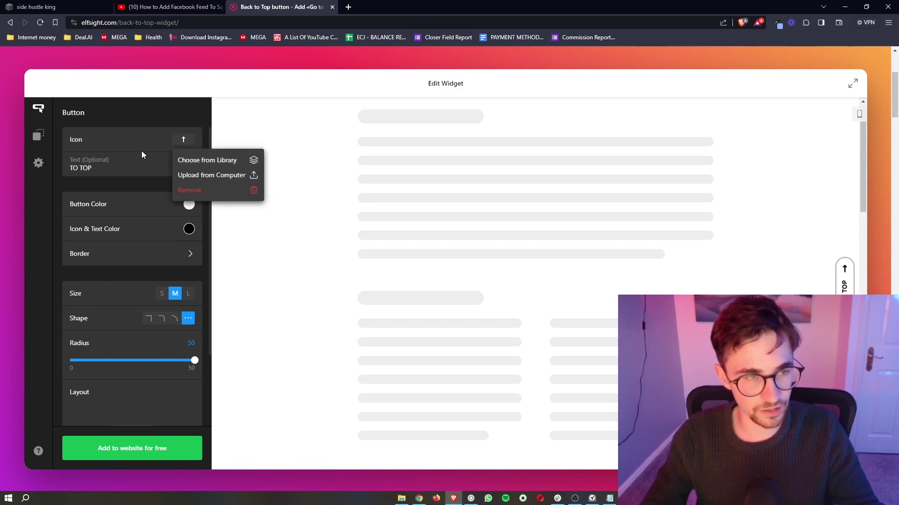
pyautogui.click(206, 128)
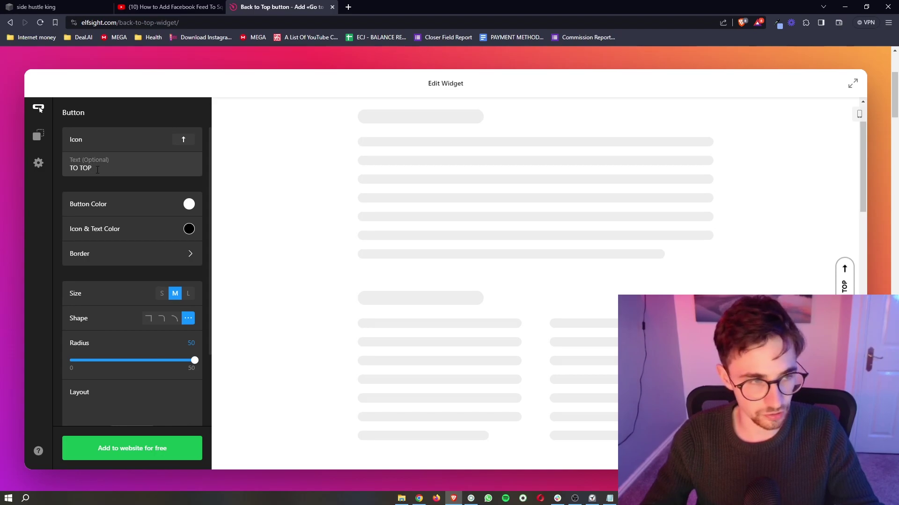
# Step: Set the button colour to black with pale blue-white icon and text
pyautogui.click(189, 205)
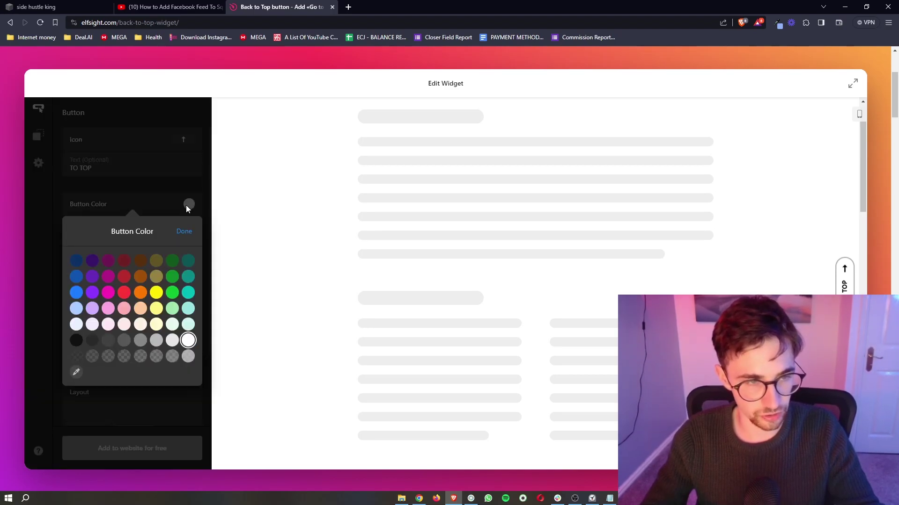
pyautogui.click(140, 293)
pyautogui.click(184, 230)
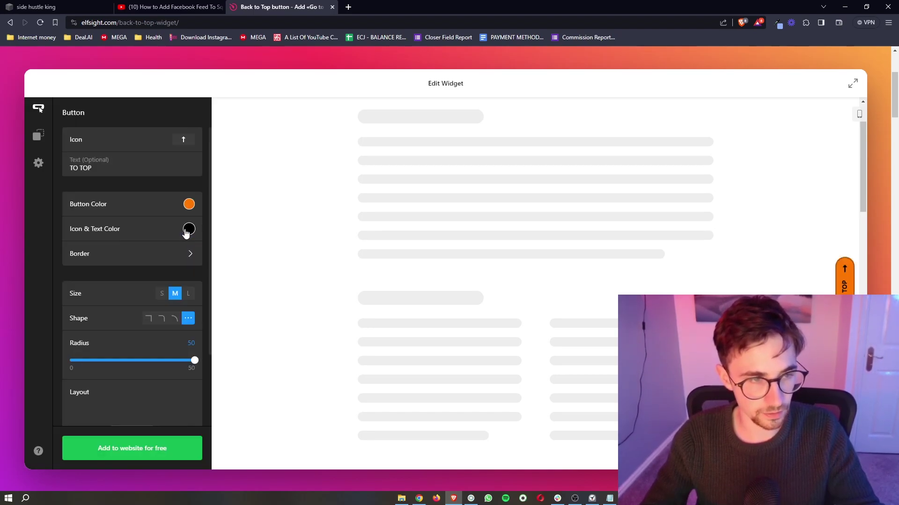
pyautogui.click(188, 229)
pyautogui.click(108, 303)
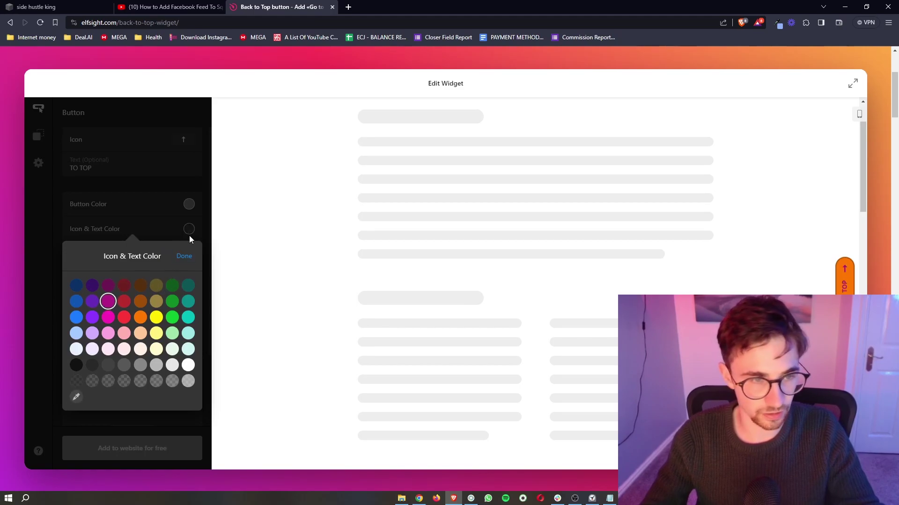
pyautogui.click(77, 351)
pyautogui.click(189, 204)
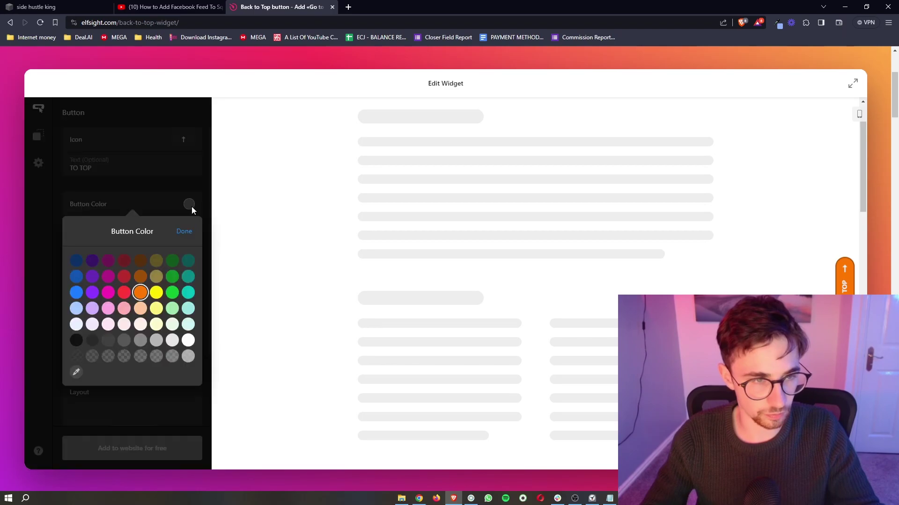
pyautogui.click(76, 340)
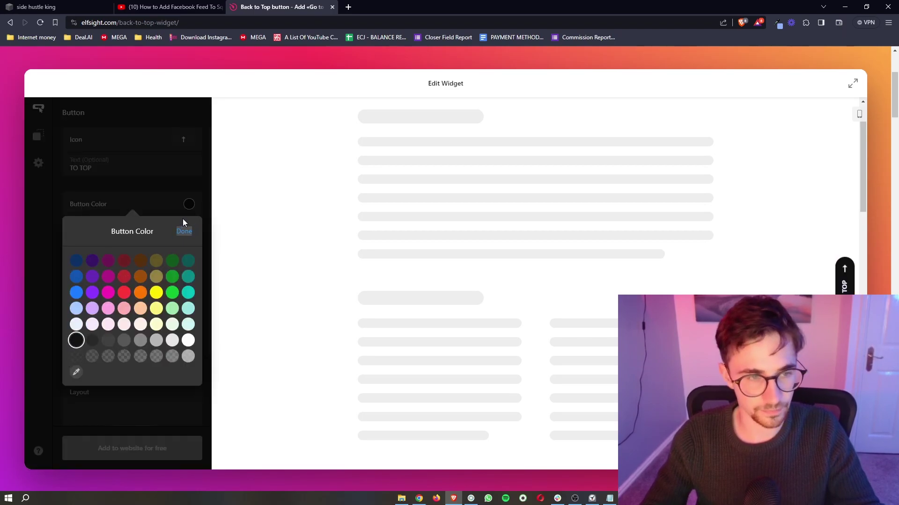
pyautogui.click(184, 231)
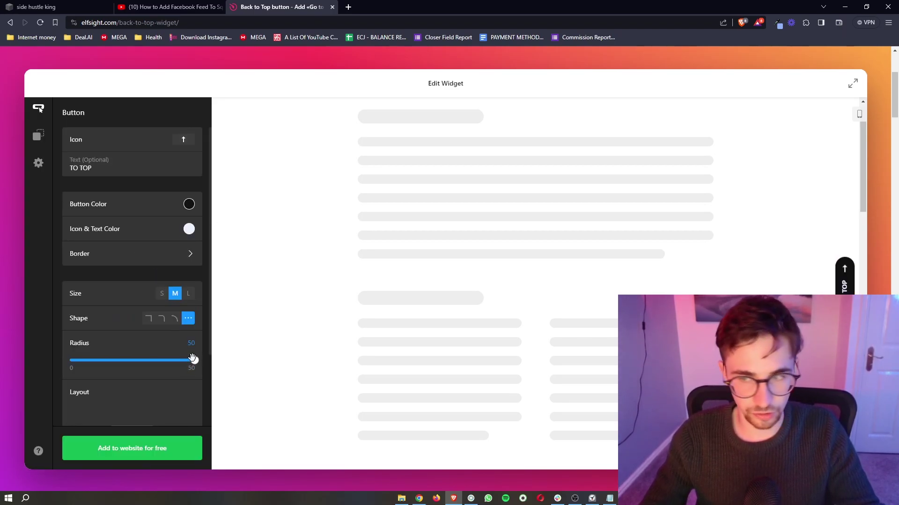
# Step: Make the button size L with corner radius 50, then test it in the preview
pyautogui.moveTo(193, 360)
pyautogui.mouseDown()
pyautogui.moveTo(71, 361)
pyautogui.moveTo(195, 361)
pyautogui.mouseUp()
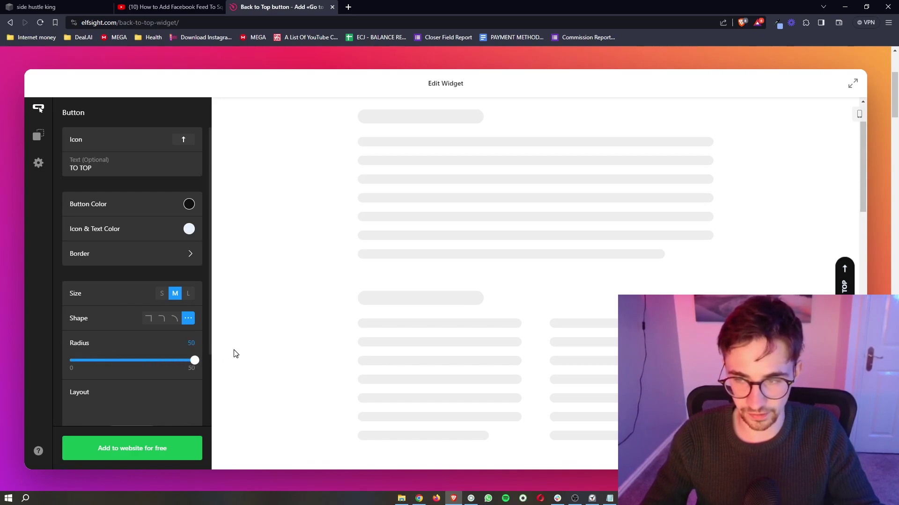
pyautogui.click(189, 294)
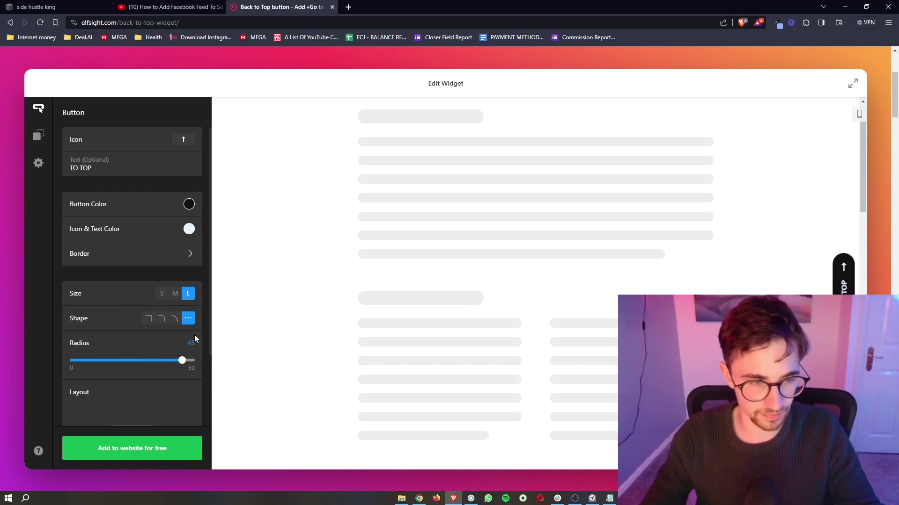
pyautogui.moveTo(182, 359); pyautogui.dragTo(266, 377)
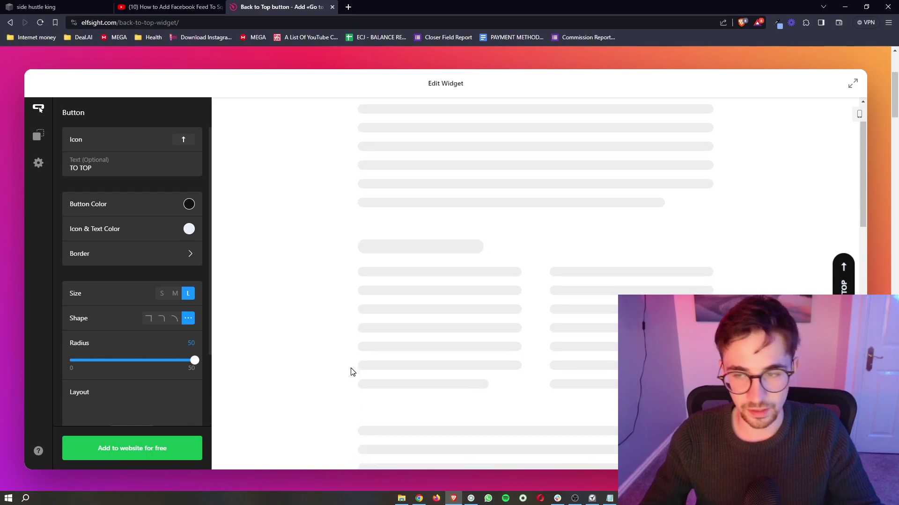
pyautogui.scroll(2, 450, 385)
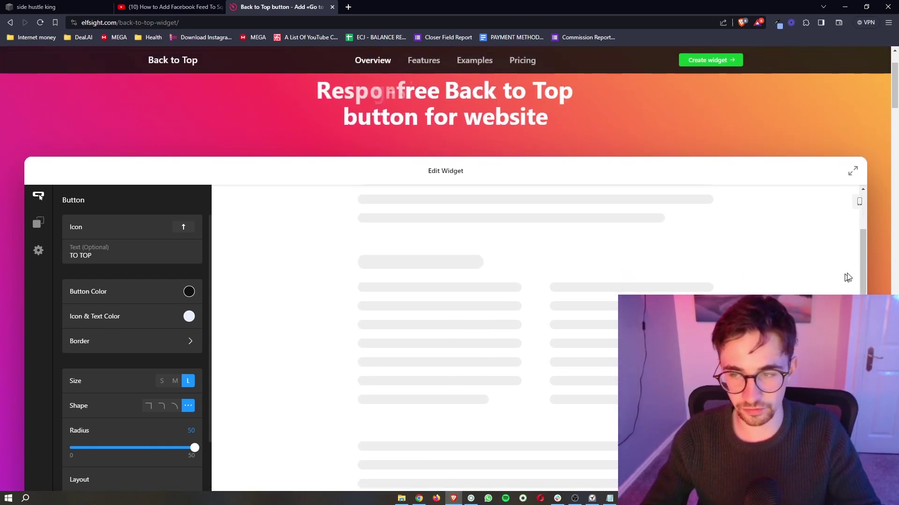
pyautogui.scroll(-3, 450, 387)
pyautogui.click(846, 292)
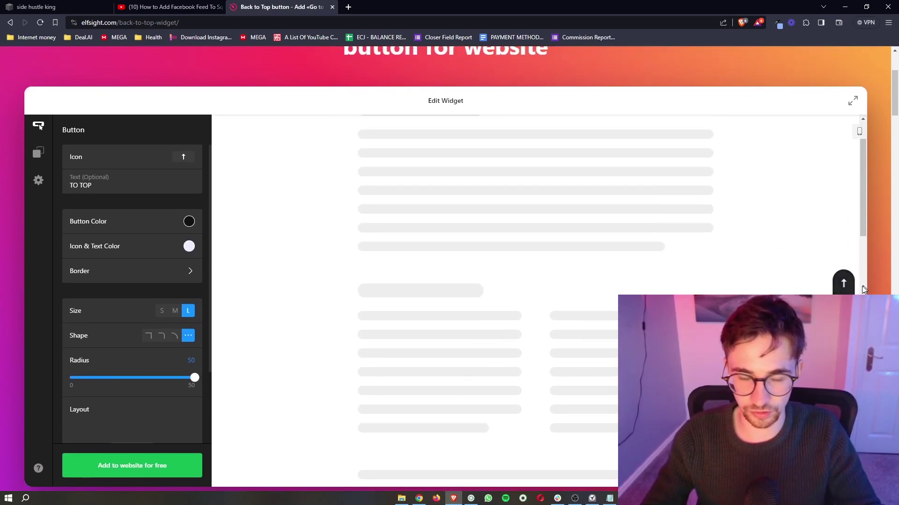
pyautogui.scroll(-2, 206, 421)
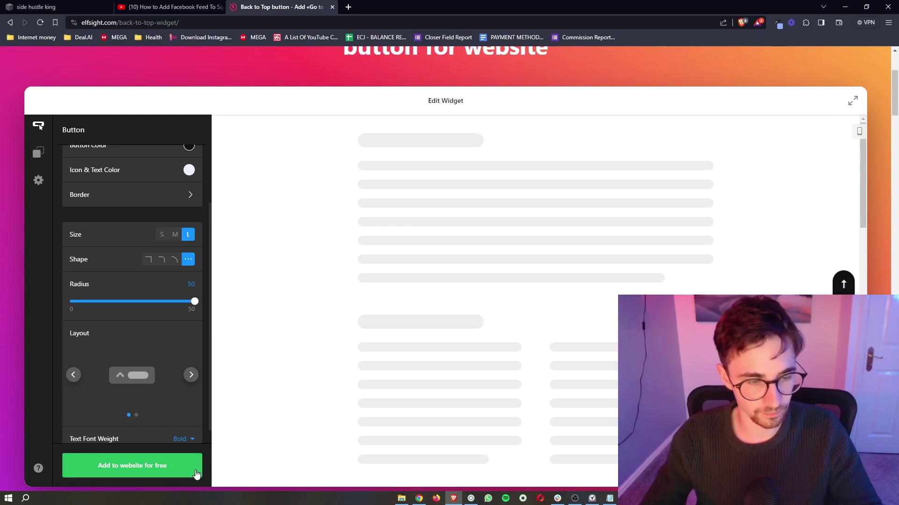
# Step: Add the widget to the website, publish it, and compare the Pro and Premium plan view limits
pyautogui.click(196, 475)
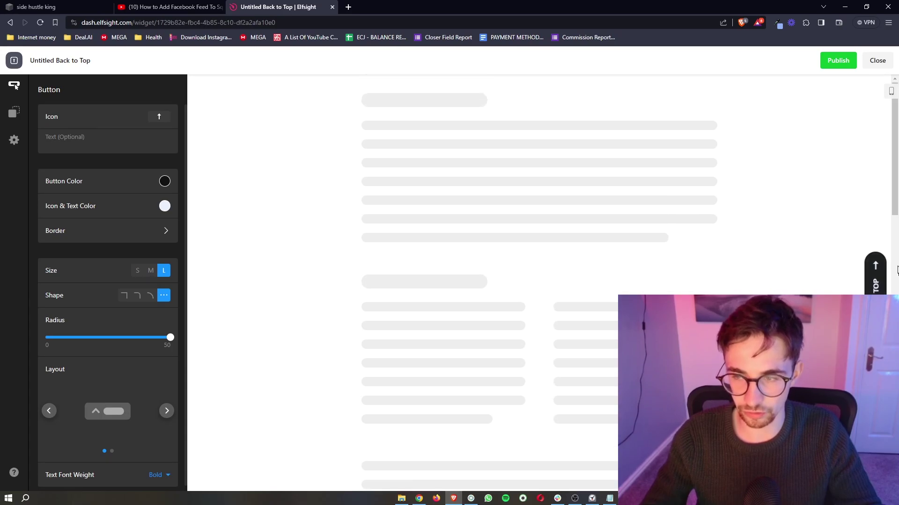
pyautogui.click(836, 63)
pyautogui.scroll(-1, 688, 187)
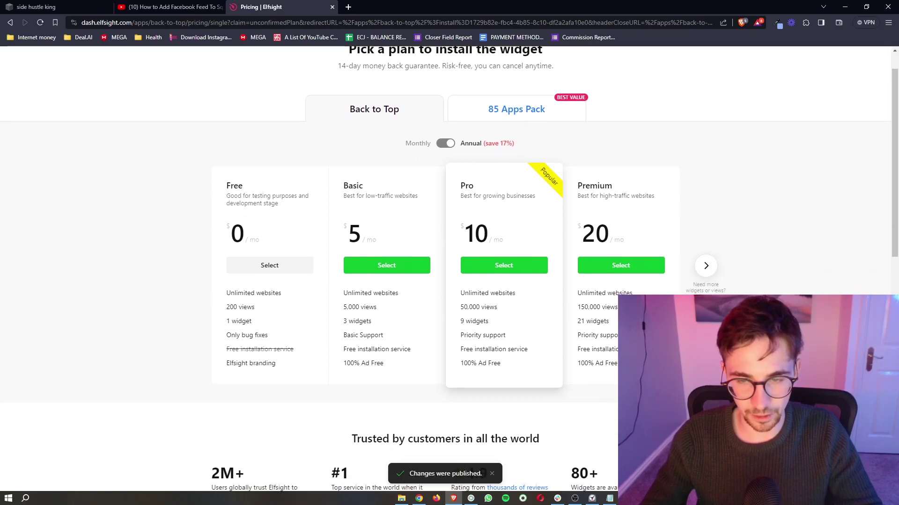
pyautogui.moveTo(625, 307); pyautogui.dragTo(574, 309)
pyautogui.moveTo(501, 308); pyautogui.dragTo(457, 308)
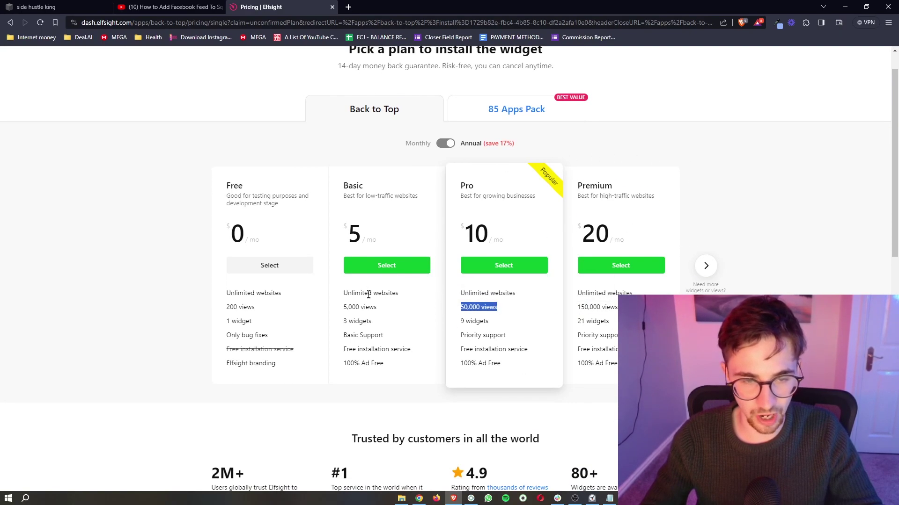
pyautogui.click(372, 308)
pyautogui.tripleClick(372, 308)
pyautogui.click(367, 308)
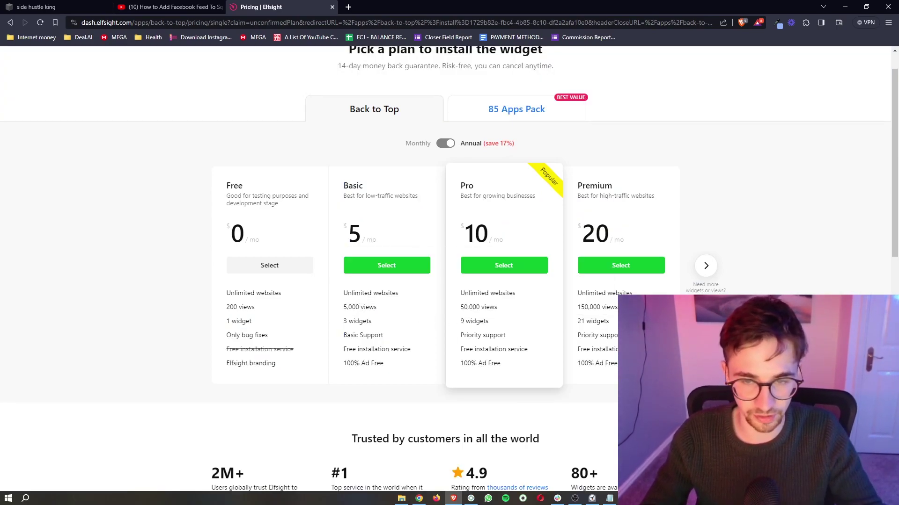
# Step: Select the Free plan, copy the Back to Top embed code, and return to the side hustle king site
pyautogui.click(265, 271)
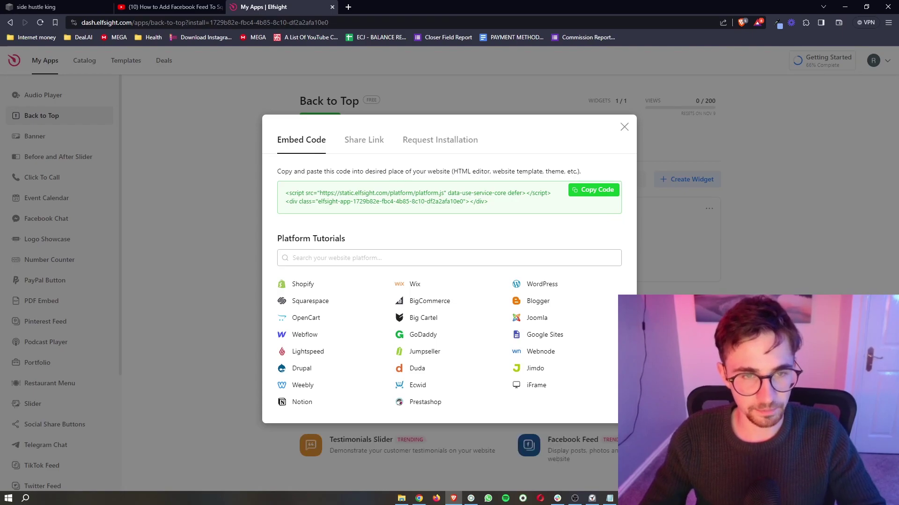
pyautogui.moveTo(500, 209); pyautogui.dragTo(275, 187)
pyautogui.click(513, 225)
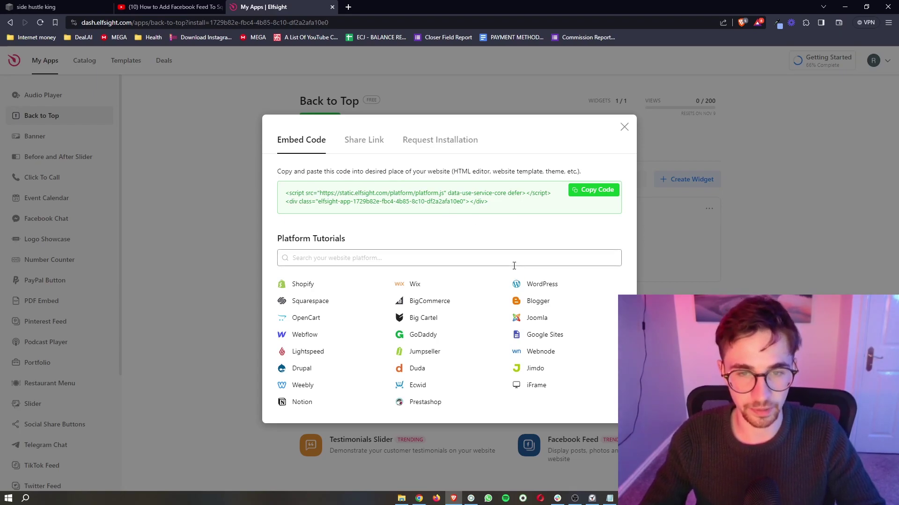
pyautogui.click(595, 198)
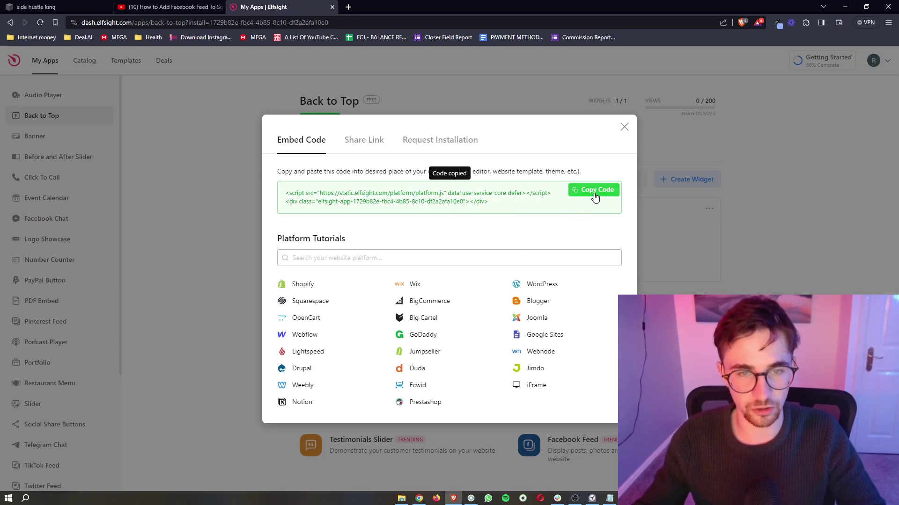
pyautogui.click(90, 3)
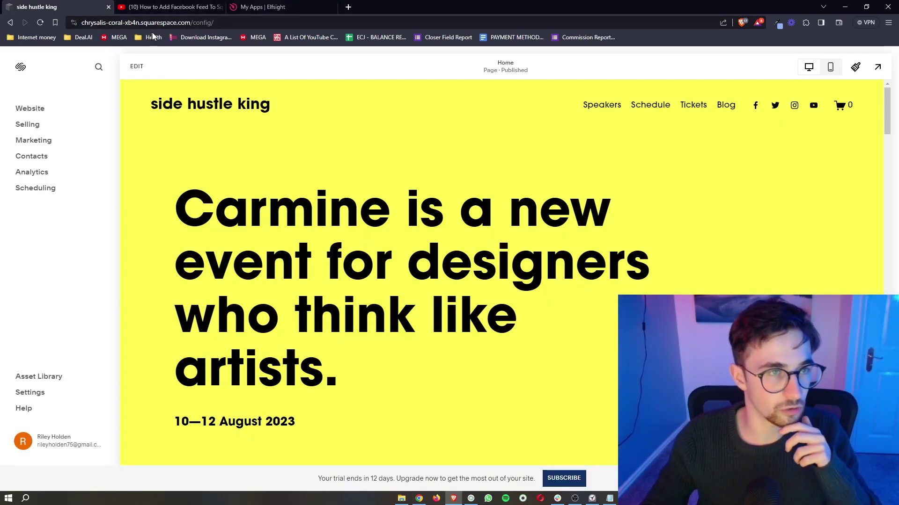
# Step: Edit the Home page, insert a Code block, and drag it beside the hero headline
pyautogui.click(133, 68)
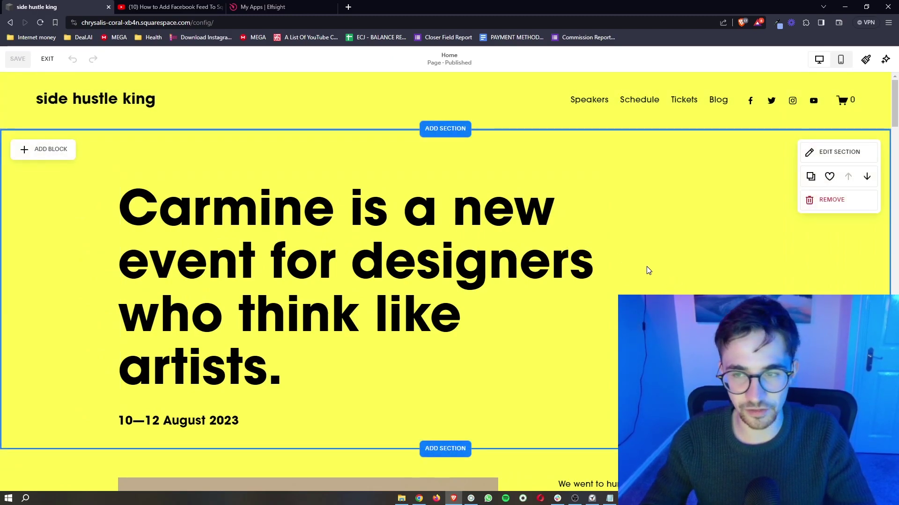
pyautogui.click(47, 155)
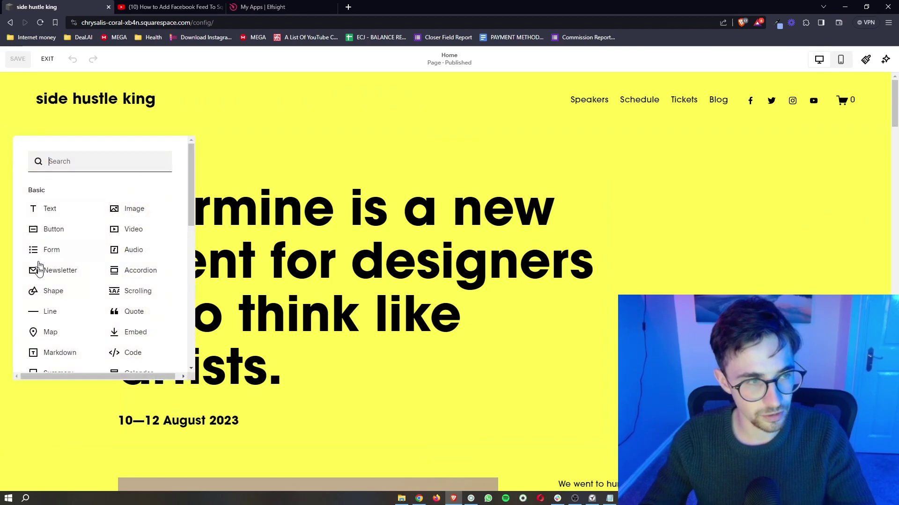
pyautogui.click(133, 353)
pyautogui.moveTo(187, 157); pyautogui.dragTo(667, 352)
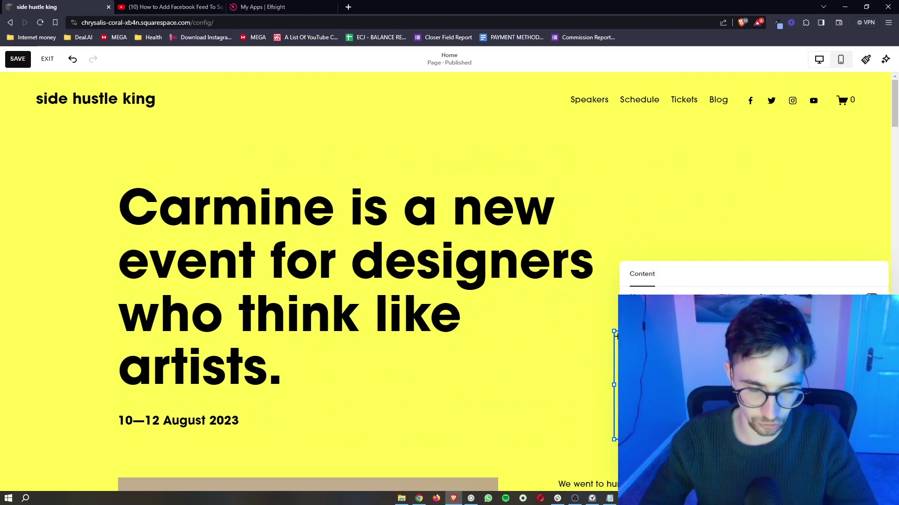
# Step: Close the Code block settings, save the Home page, and exit the editor
pyautogui.click(685, 246)
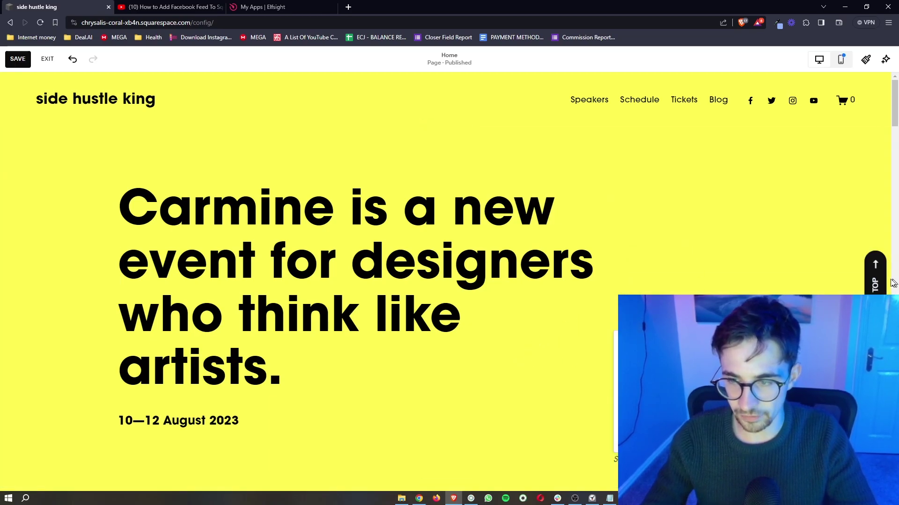
pyautogui.click(876, 268)
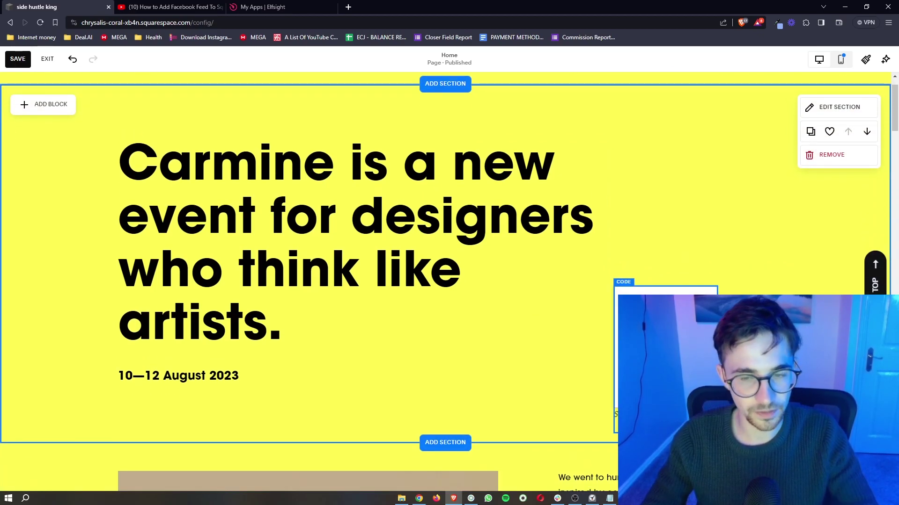
pyautogui.click(18, 59)
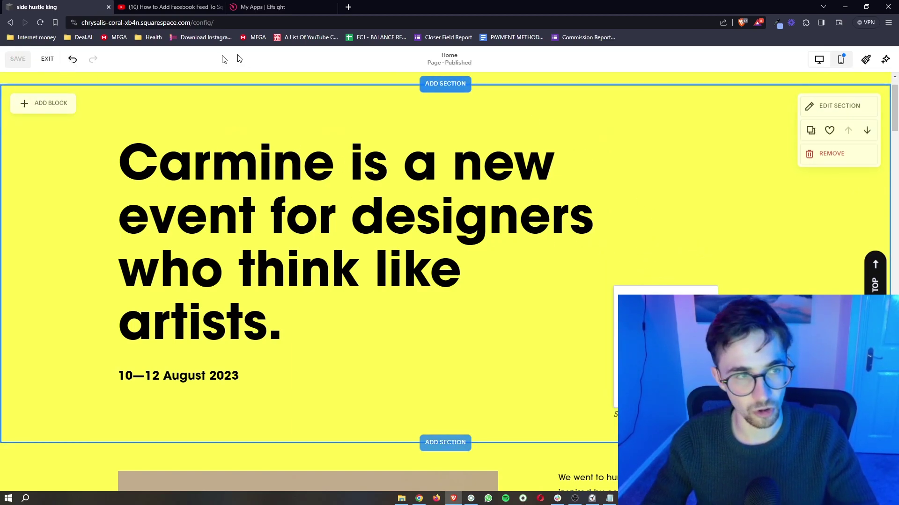
pyautogui.click(48, 59)
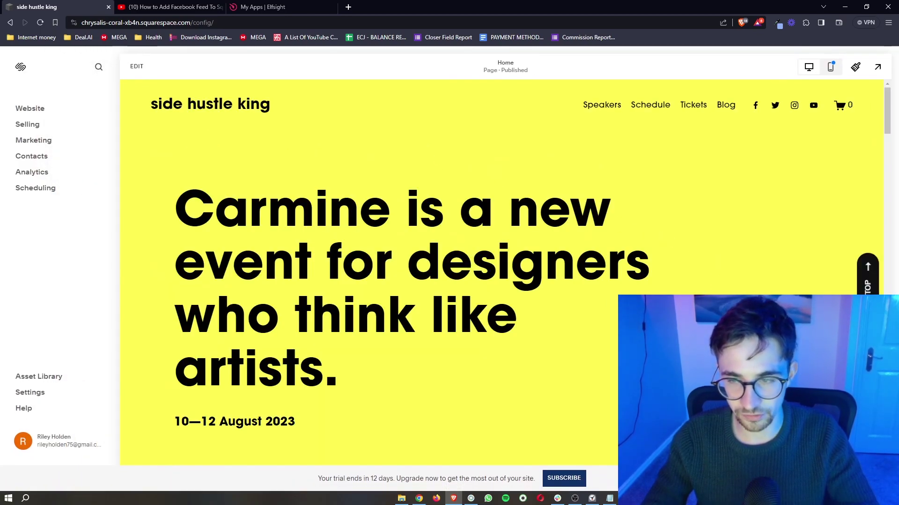
pyautogui.click(137, 66)
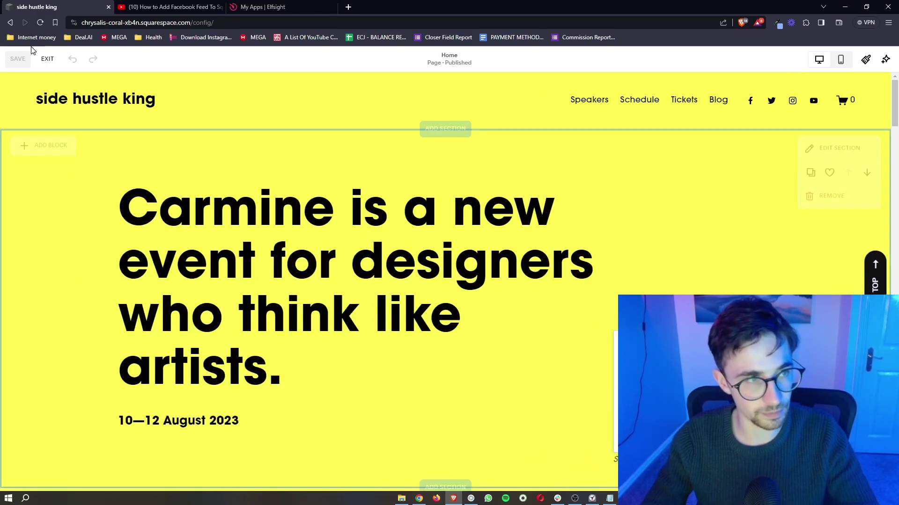
pyautogui.click(47, 59)
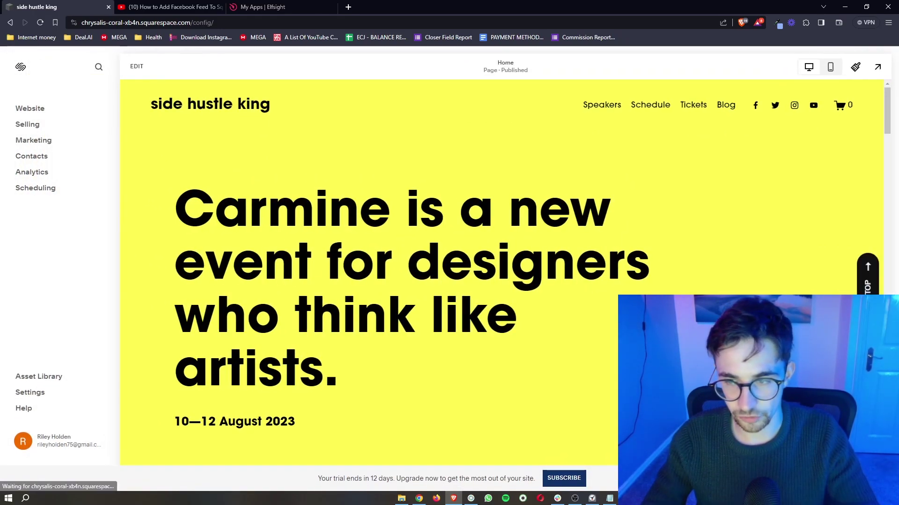
# Step: Scroll down the live Home page and use the TO TOP button to jump back up
pyautogui.scroll(-5, 868, 281)
pyautogui.scroll(-10, 505, 272)
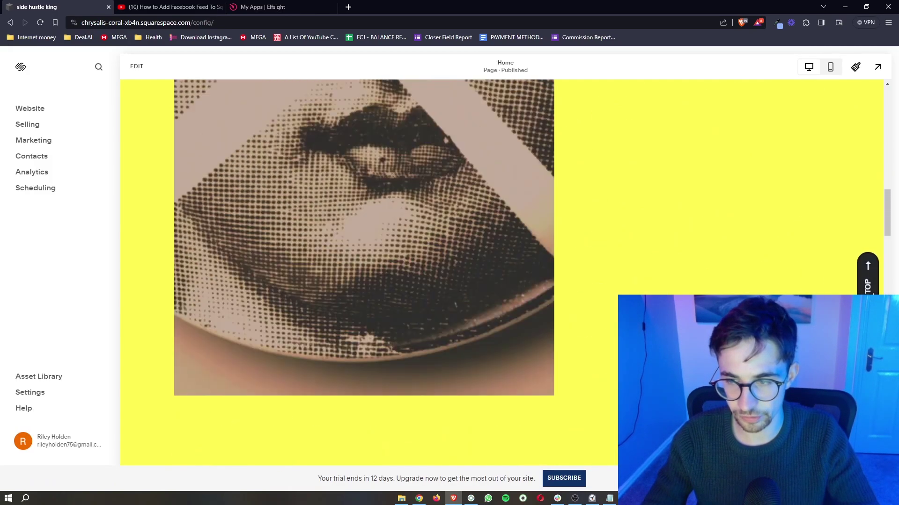
pyautogui.click(868, 274)
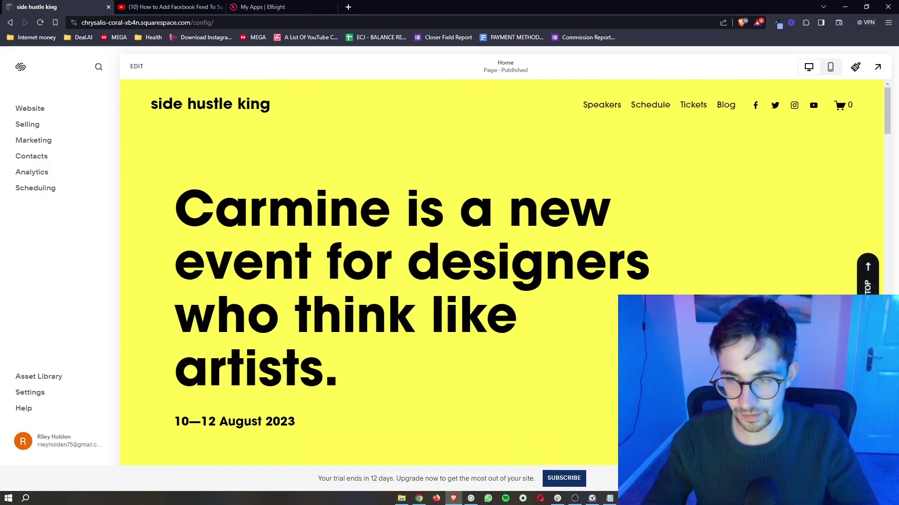